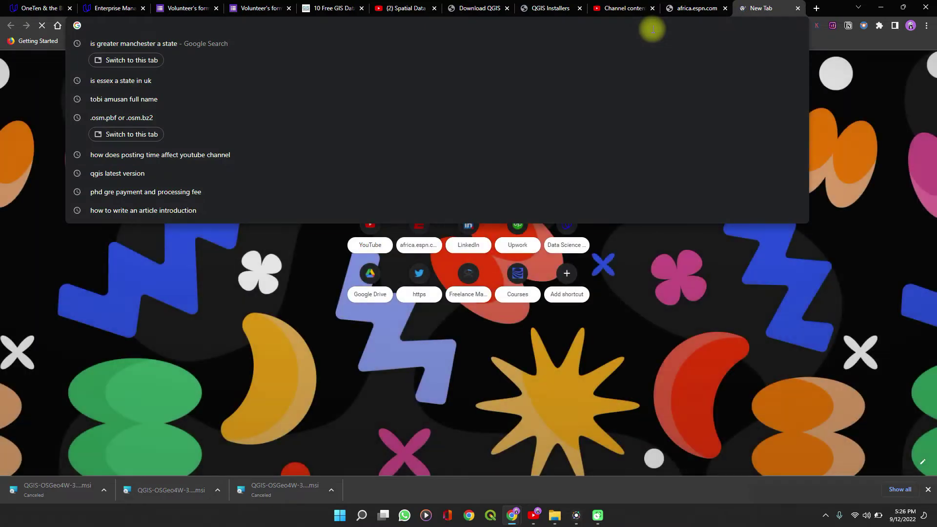
text(qgis)
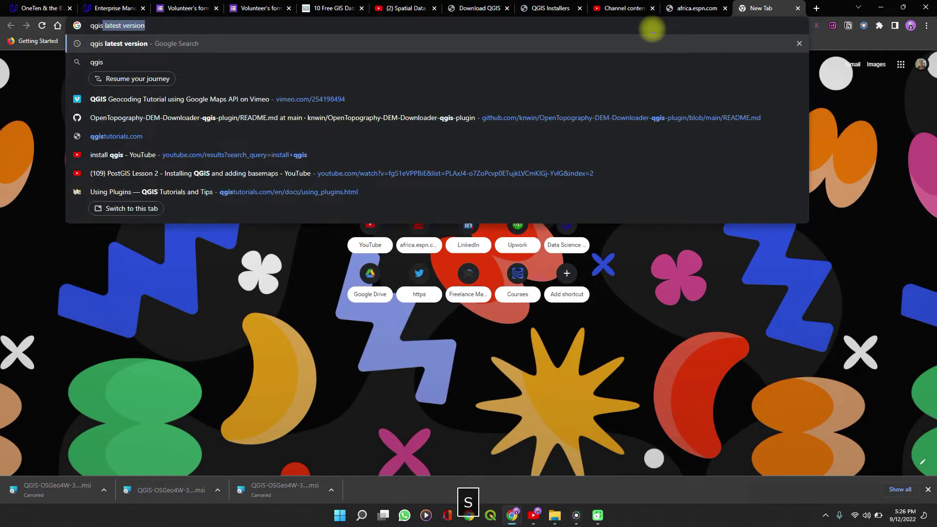
- Search Google for 'qgis latest version' and open the official qgis.org download page
key(Return)
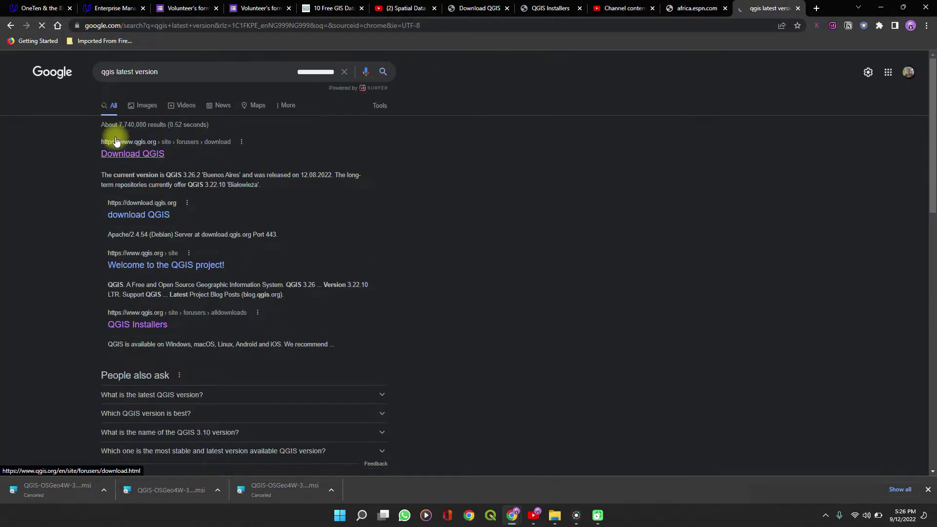
click(141, 158)
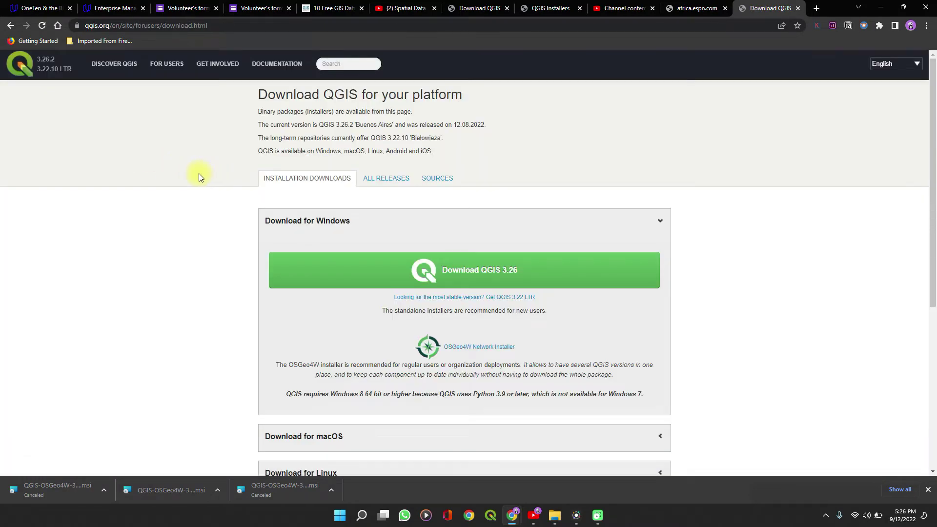
scroll(198, 173, down, 2)
scroll(199, 173, up, 1)
scroll(198, 173, down, 1)
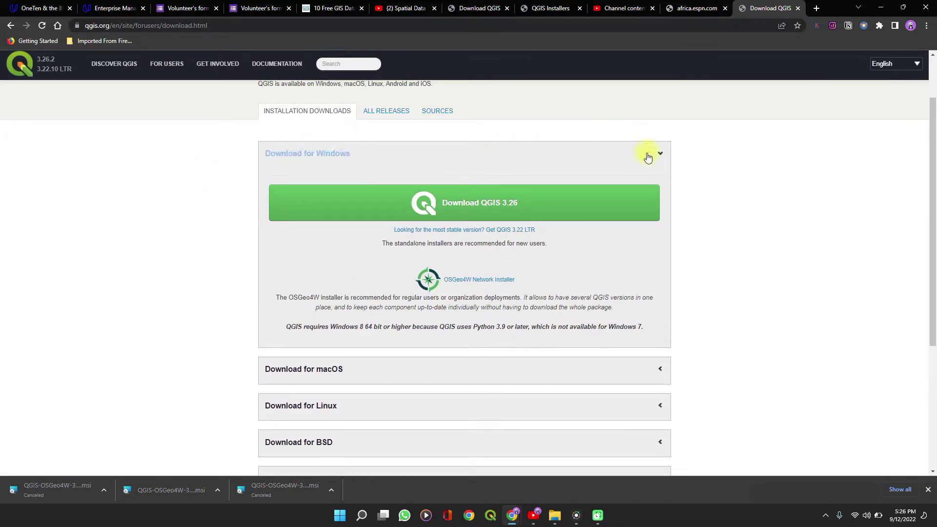
click(648, 154)
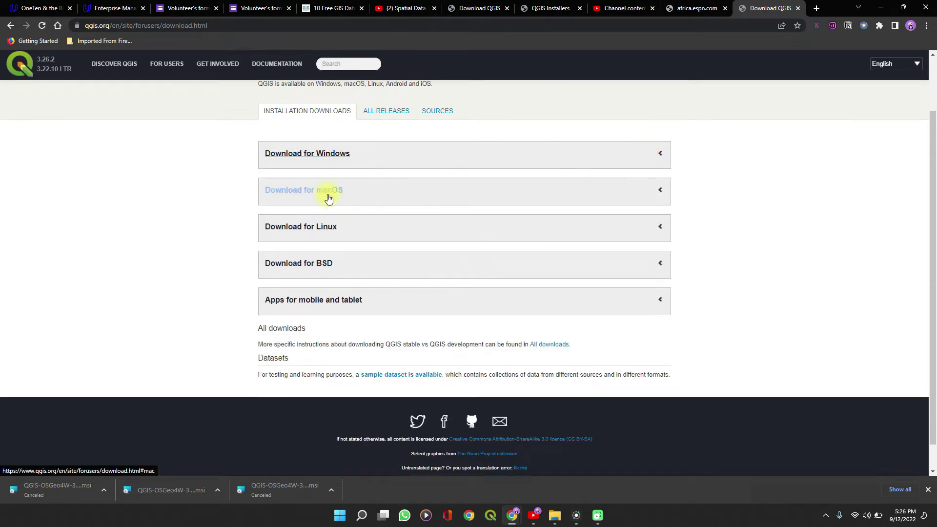
click(481, 201)
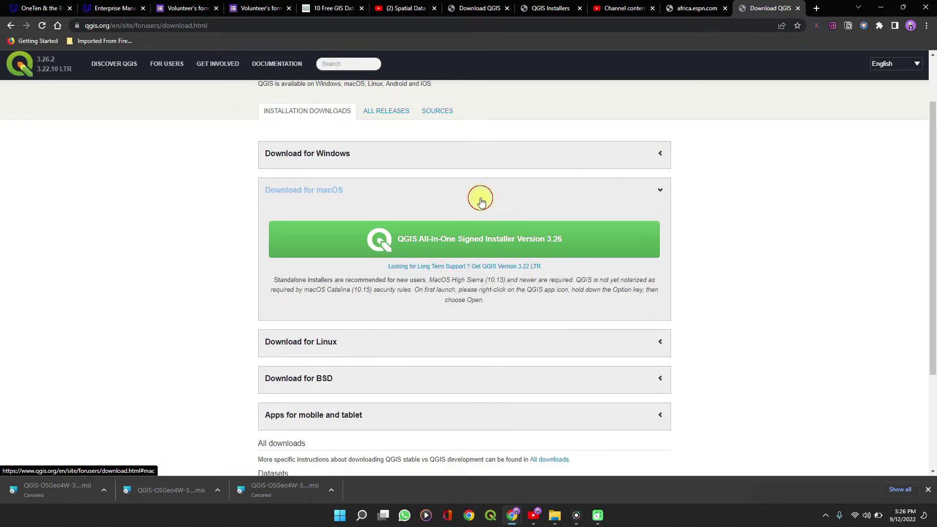
click(479, 201)
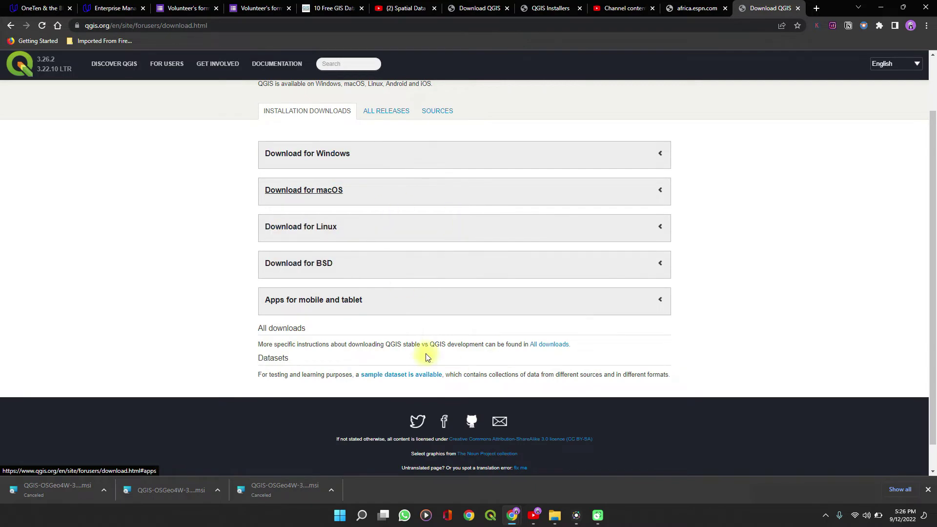
click(435, 158)
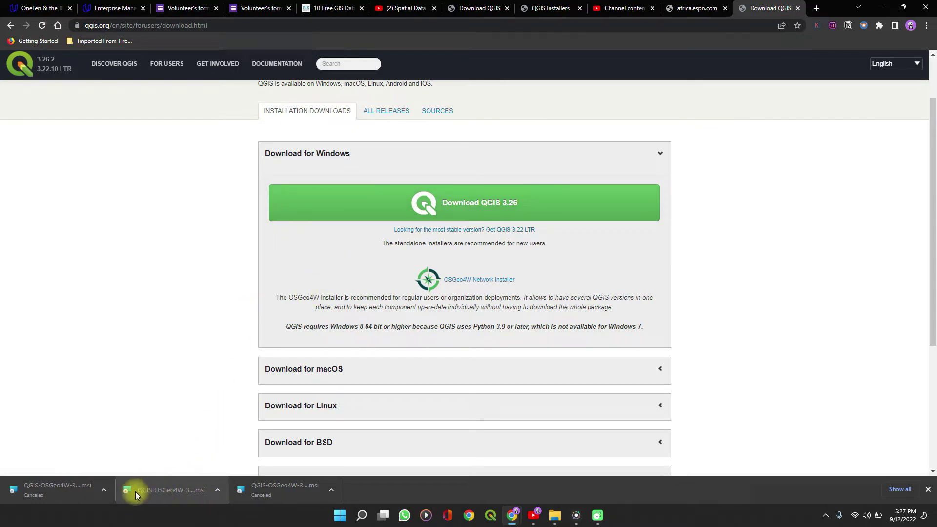
click(192, 472)
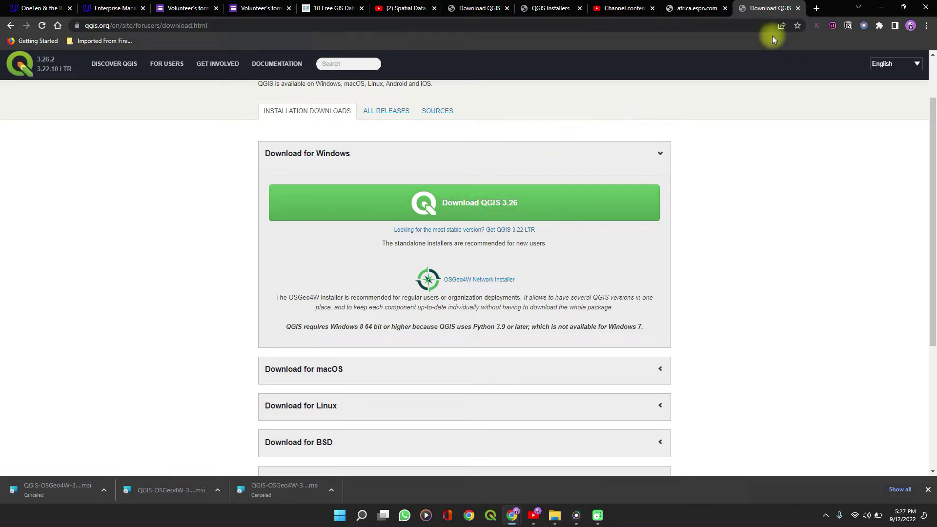
- Run the downloaded QGIS 3.26.2 msi installer from the Downloads folder
click(879, 11)
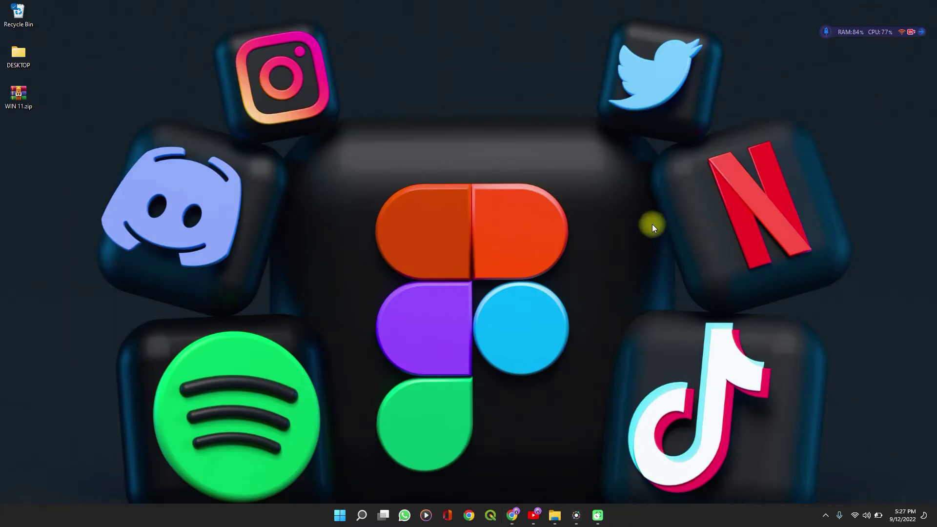
click(554, 514)
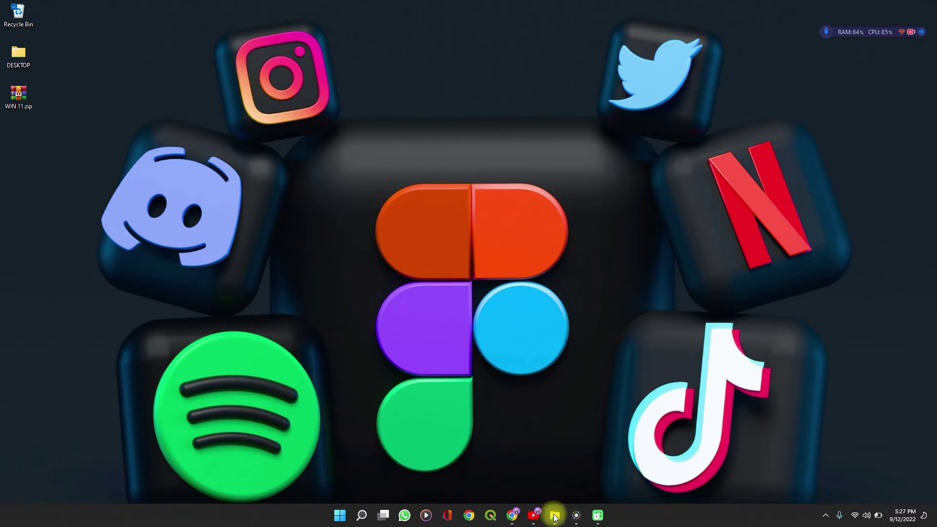
click(506, 227)
double_click(507, 228)
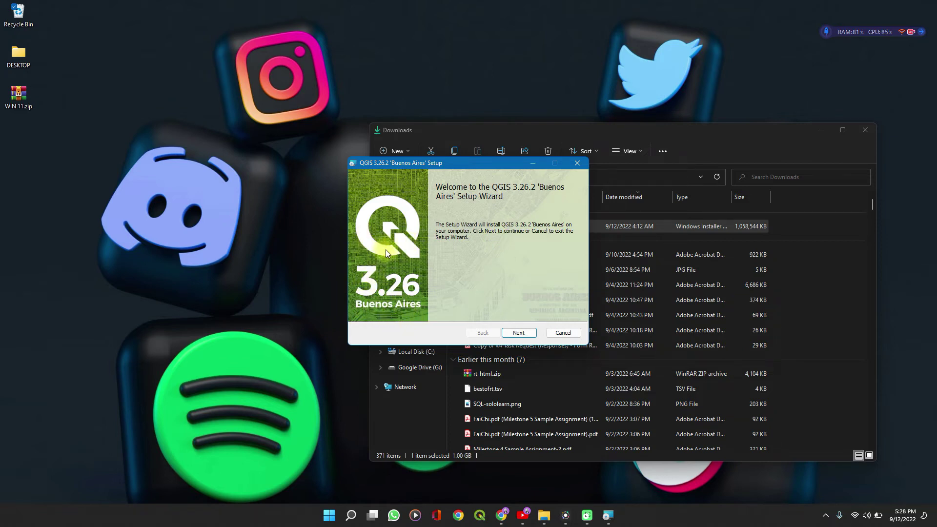
- Accept the license and install QGIS 3.26.2 'Buenos Aires' with default folder and shortcut options
click(519, 331)
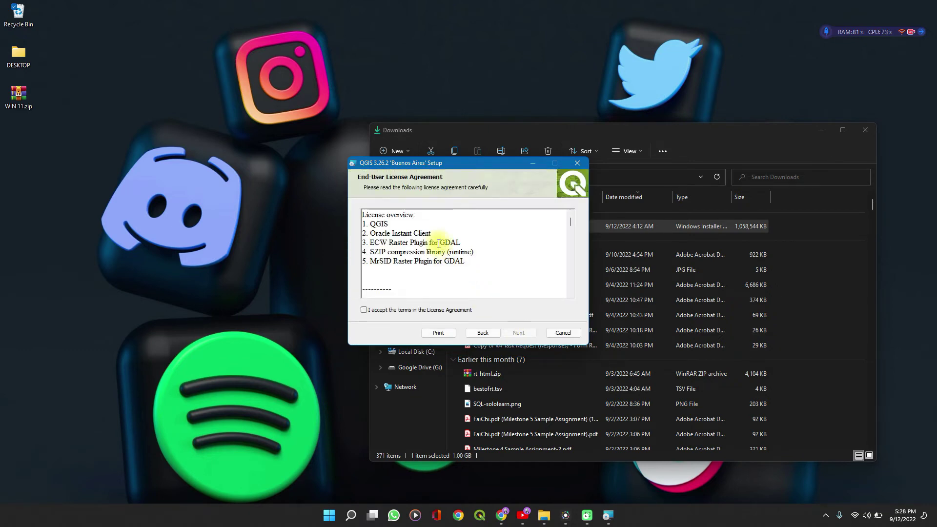
scroll(437, 242, down, 1)
scroll(437, 242, down, 3)
scroll(437, 243, down, 3)
scroll(437, 234, down, 3)
scroll(430, 240, down, 3)
scroll(410, 263, down, 3)
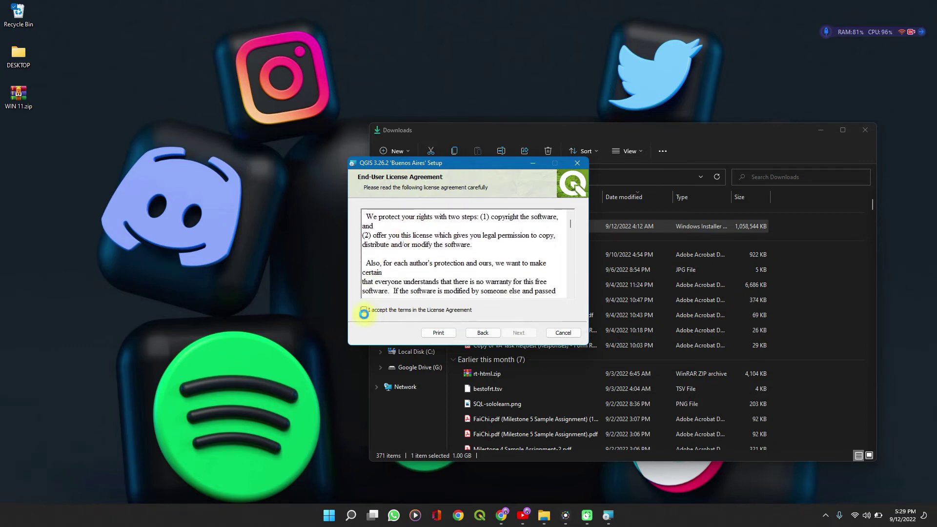
scroll(366, 313, down, 3)
scroll(366, 312, down, 3)
scroll(366, 312, down, 2)
click(365, 310)
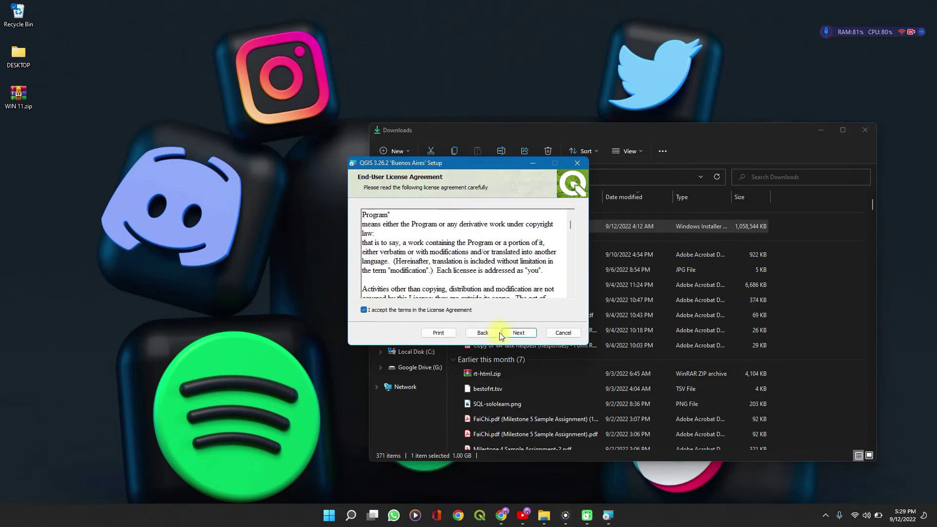
click(516, 335)
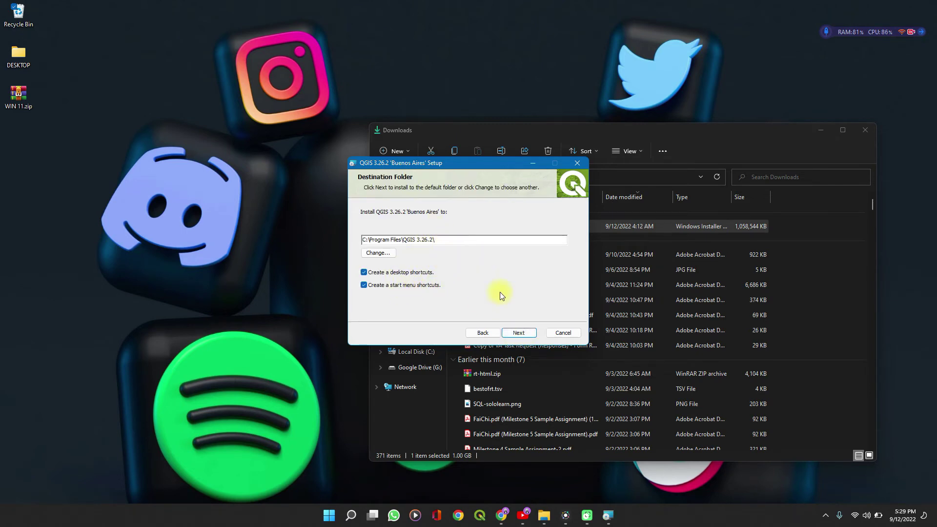
click(519, 333)
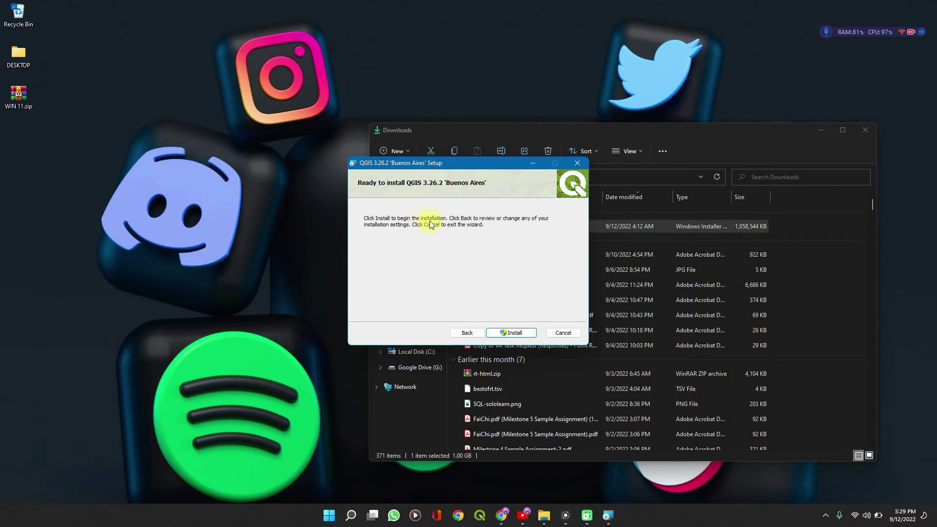
click(516, 333)
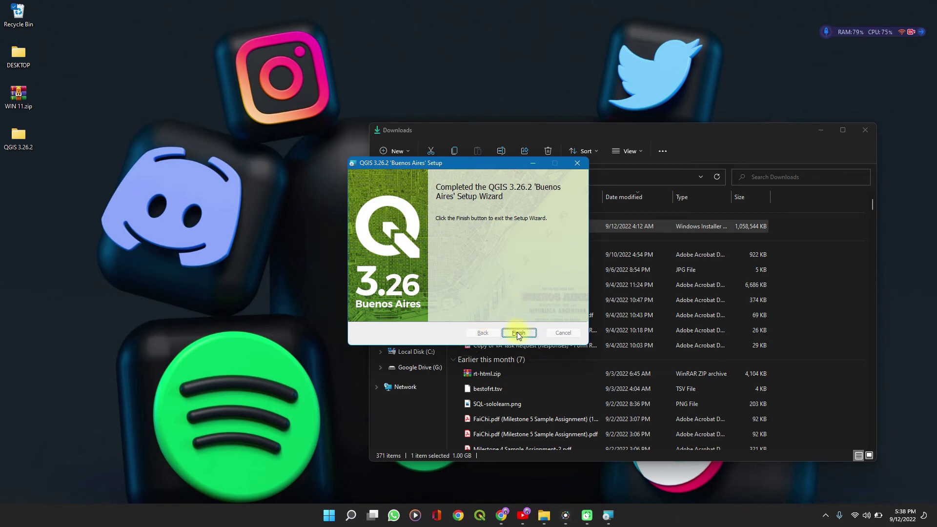
key(Print)
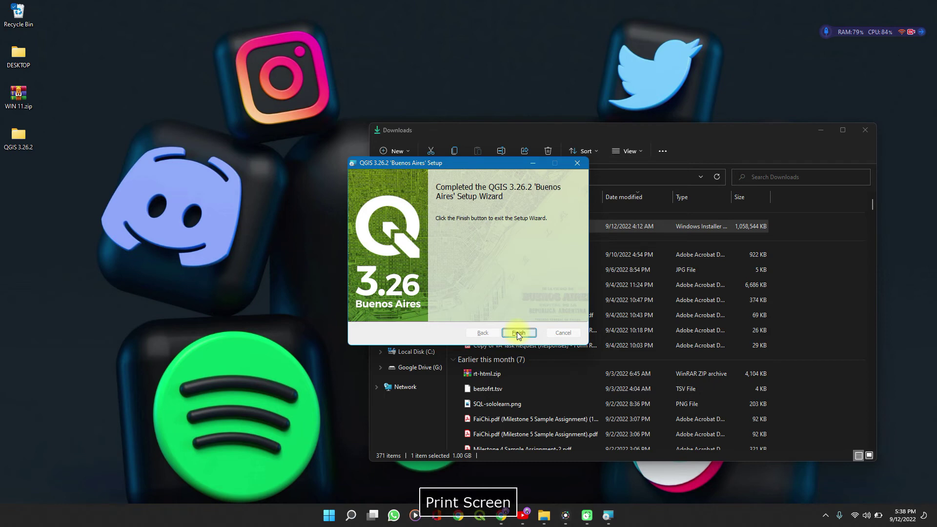
- Finish the setup wizard and open the QGIS 3.26.2 shortcuts folder on the desktop
click(518, 334)
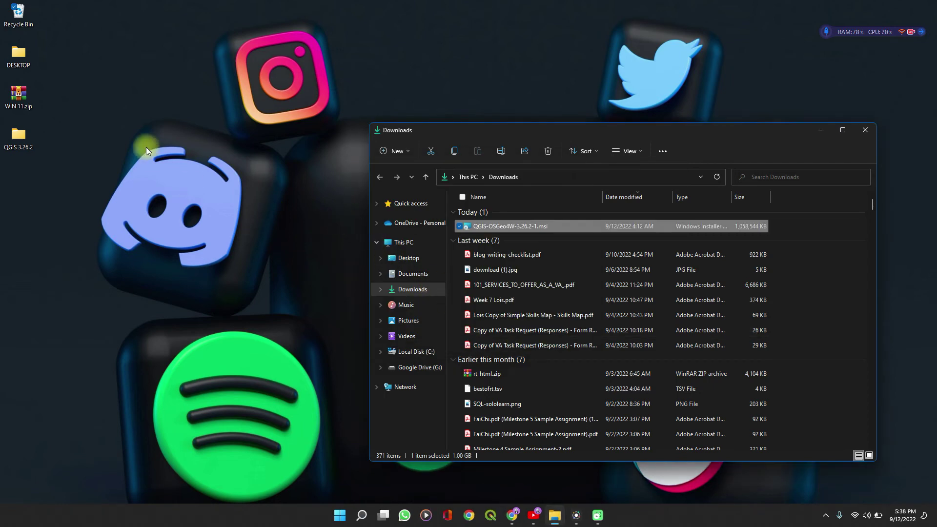
click(25, 138)
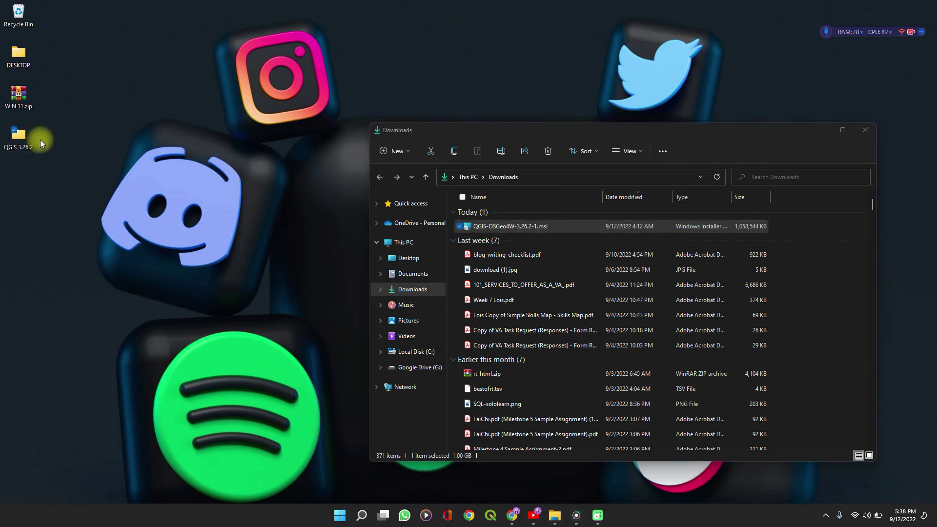
double_click(41, 140)
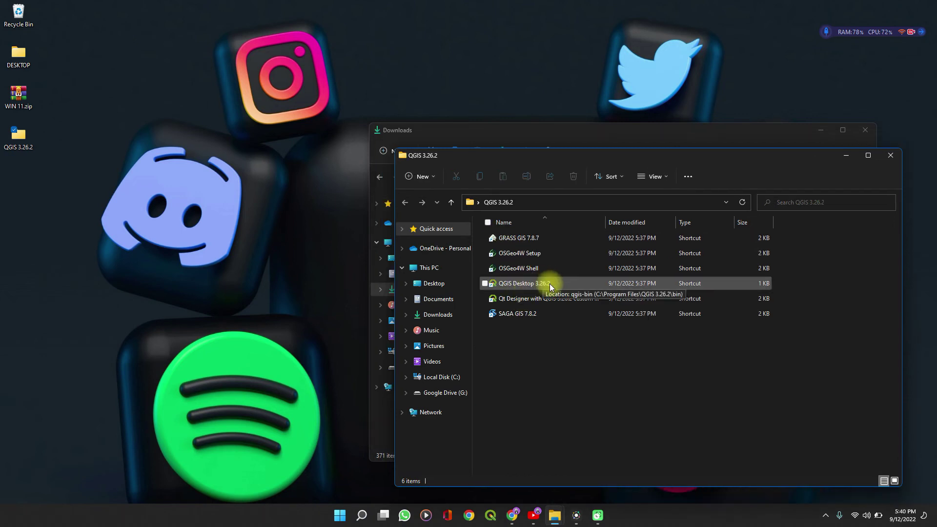
- Place the QGIS Desktop 3.26.2 shortcut on the desktop and launch QGIS from it
drag(550, 285, 170, 283)
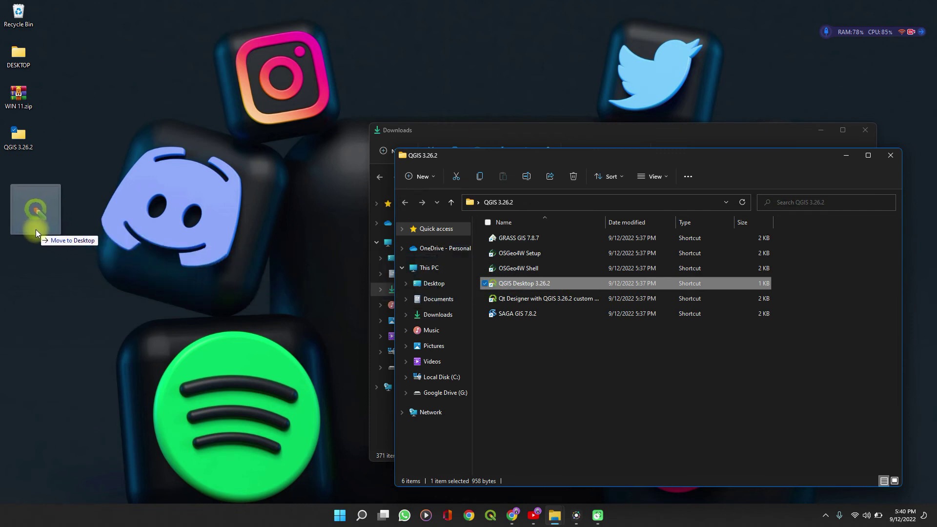
drag(170, 284, 36, 229)
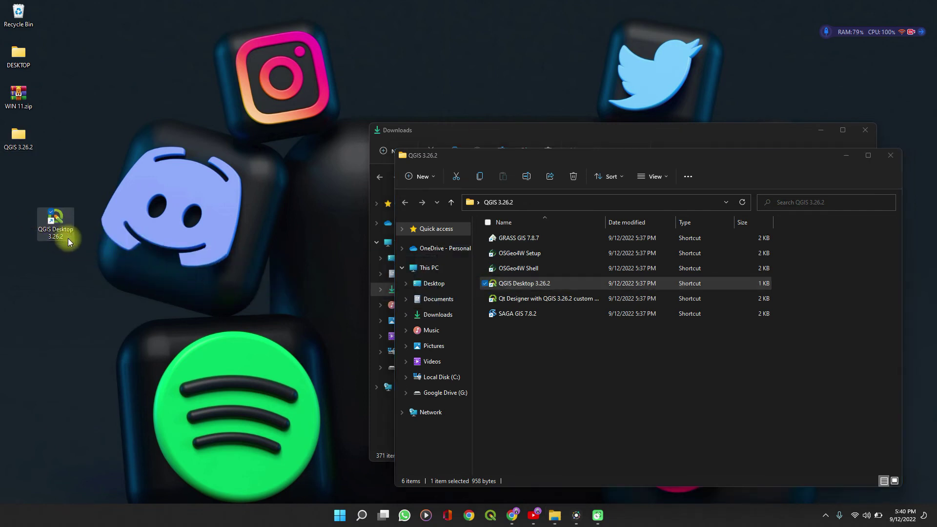
click(58, 224)
double_click(57, 225)
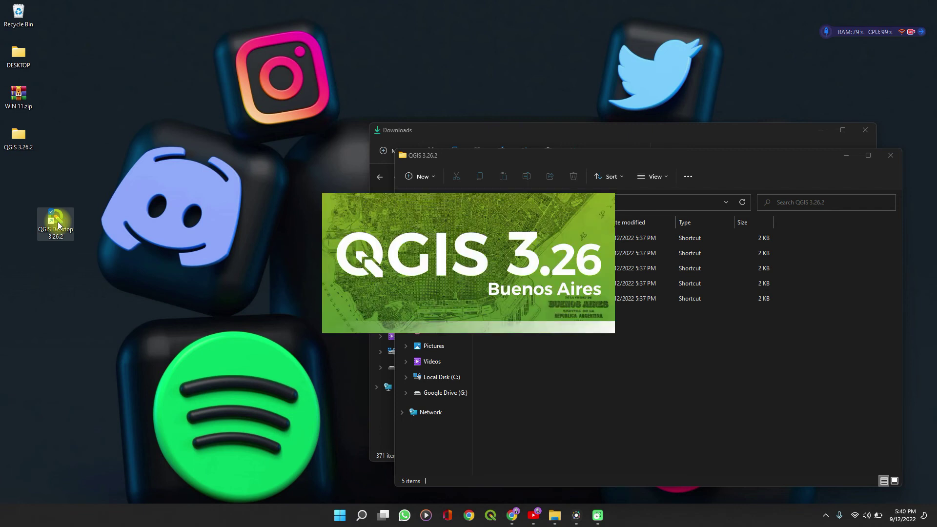